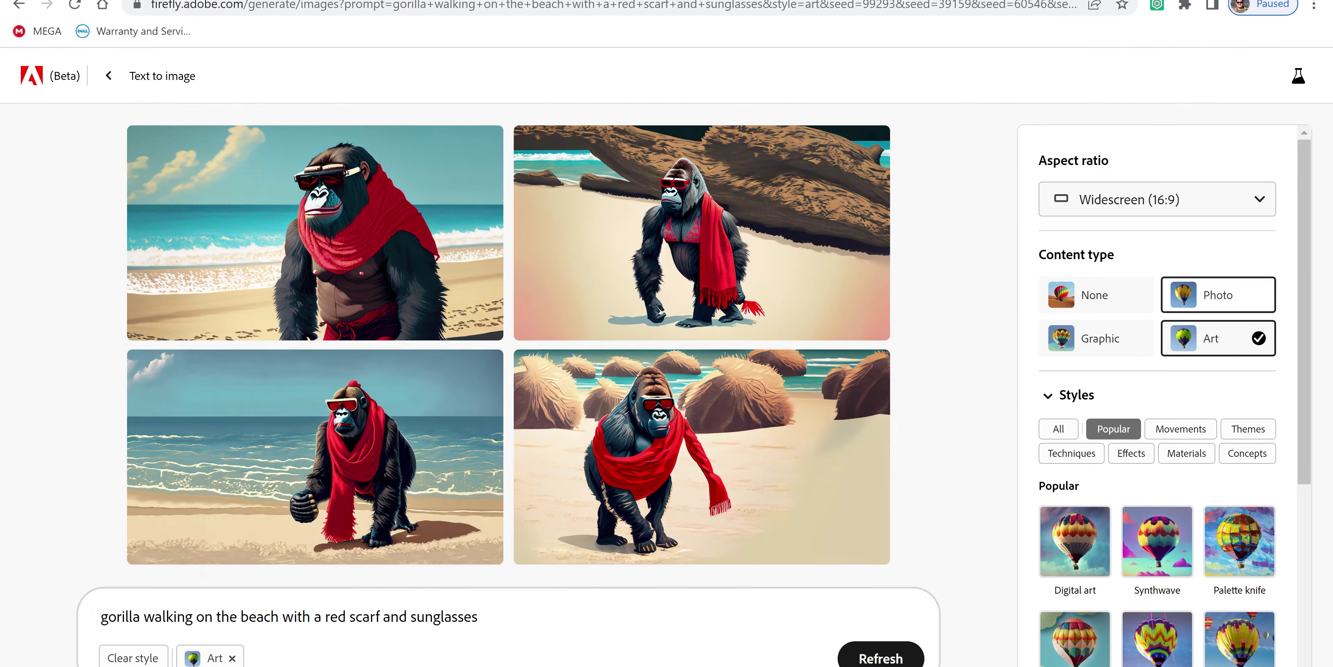
Set Firefly's content type to Photo and pick the fourth generative fill variant for the portrait
click(1219, 295)
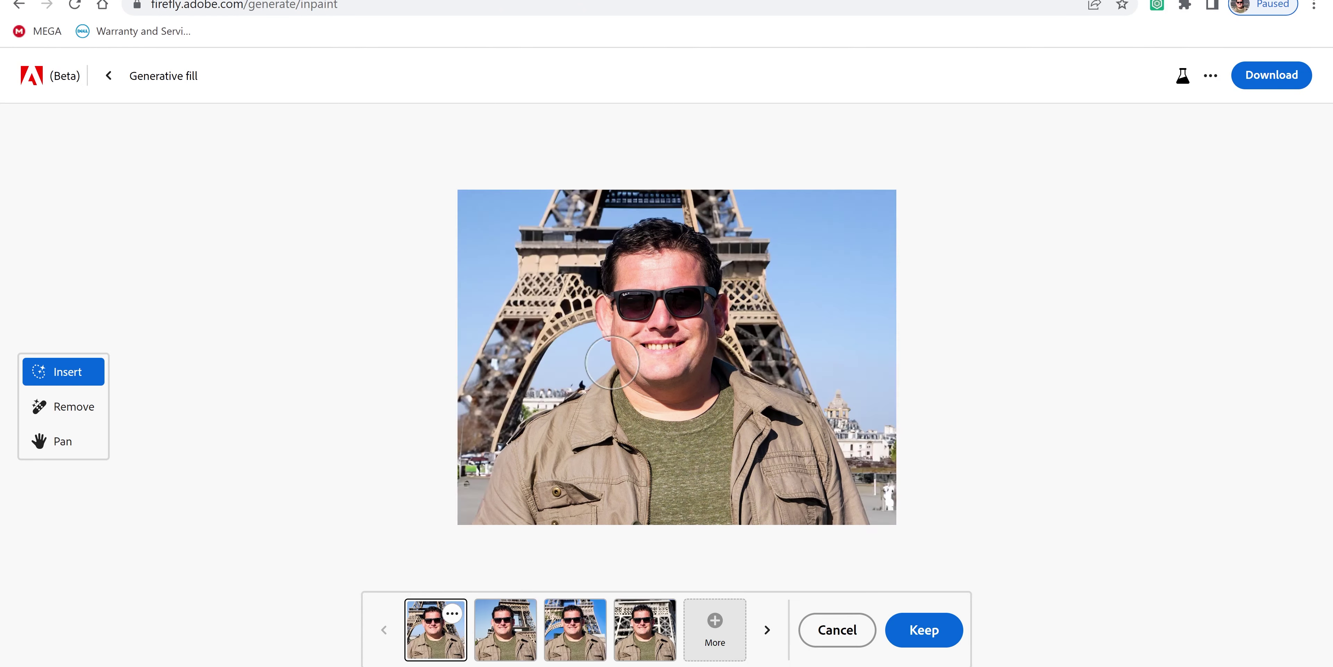
click(645, 629)
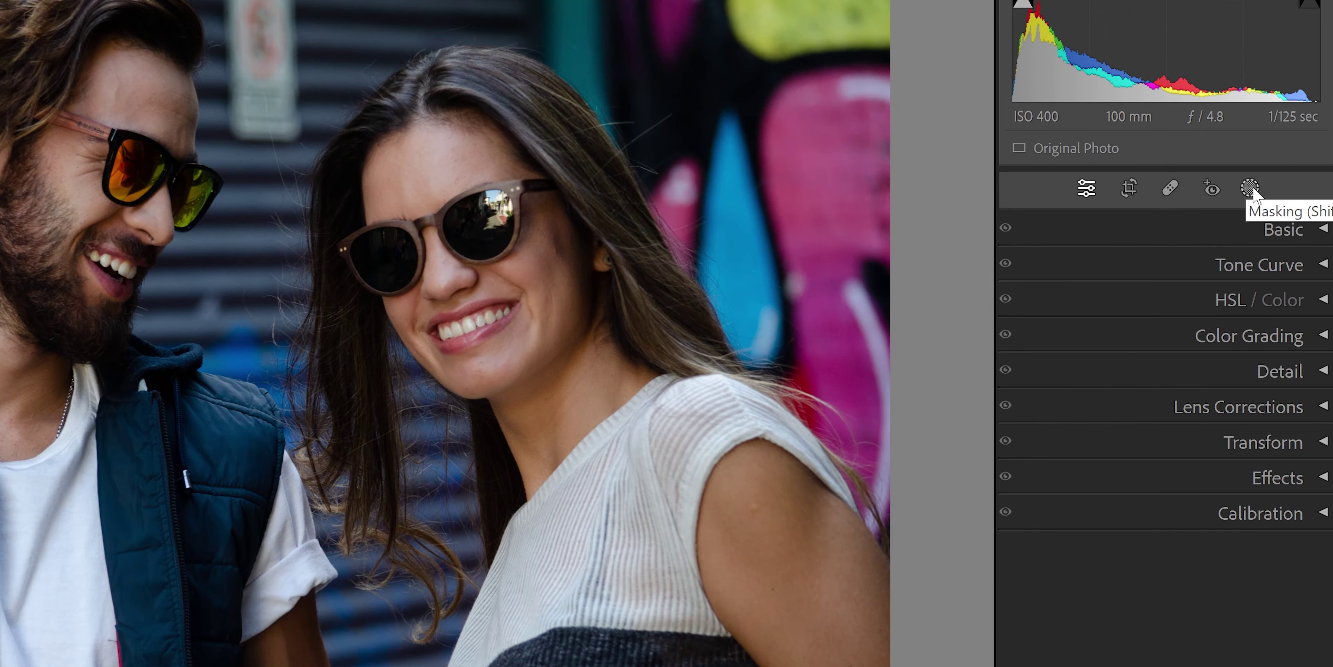
Start a new People mask on Person 1, the bearded man
click(1251, 189)
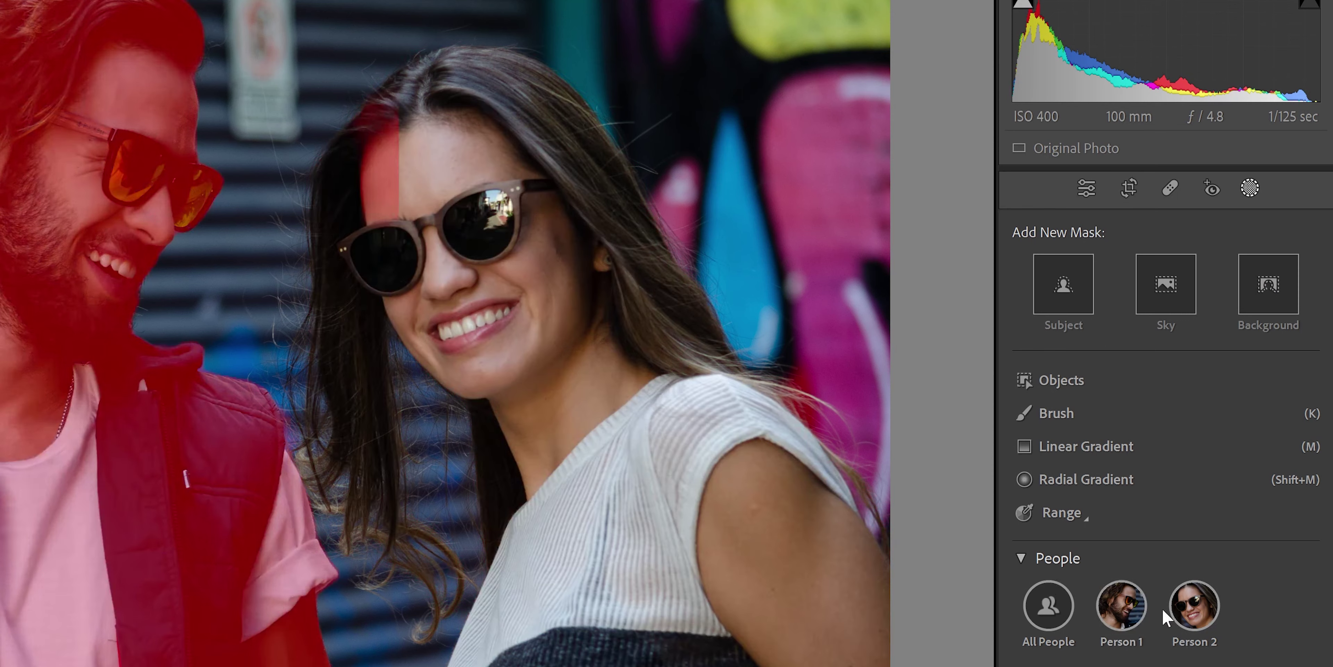
click(1119, 614)
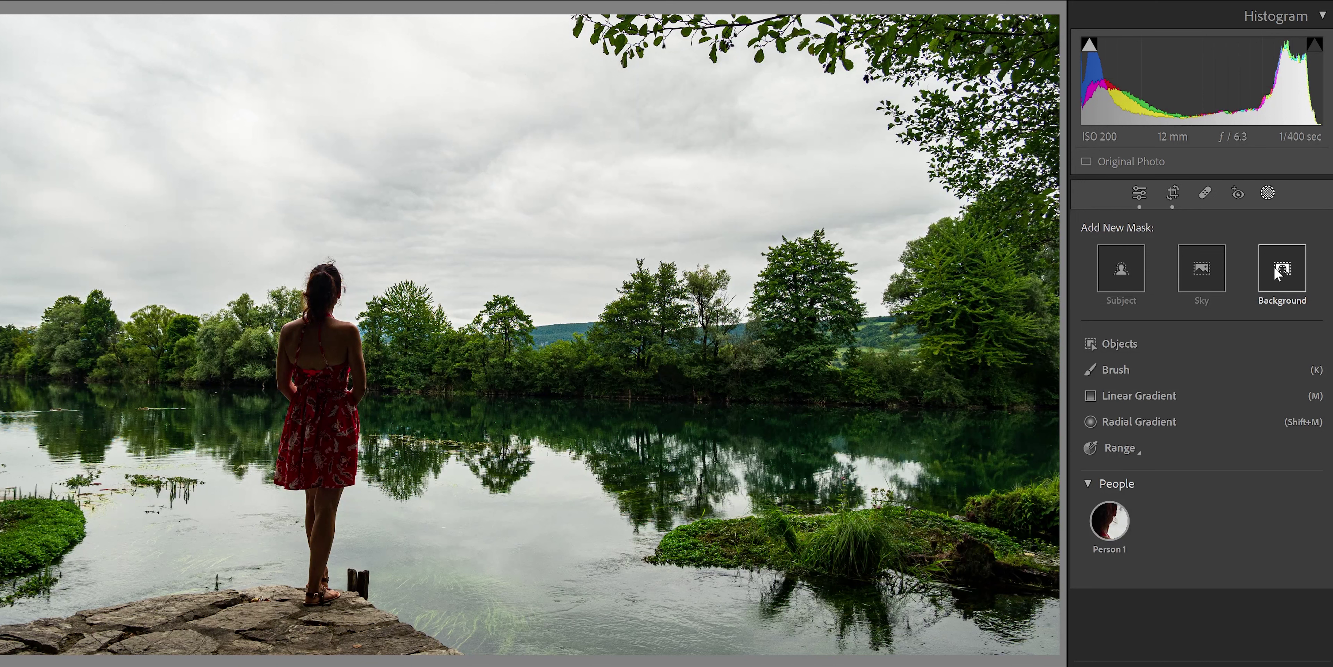
Add a Background mask covering everything except the woman in the red dress
click(1274, 267)
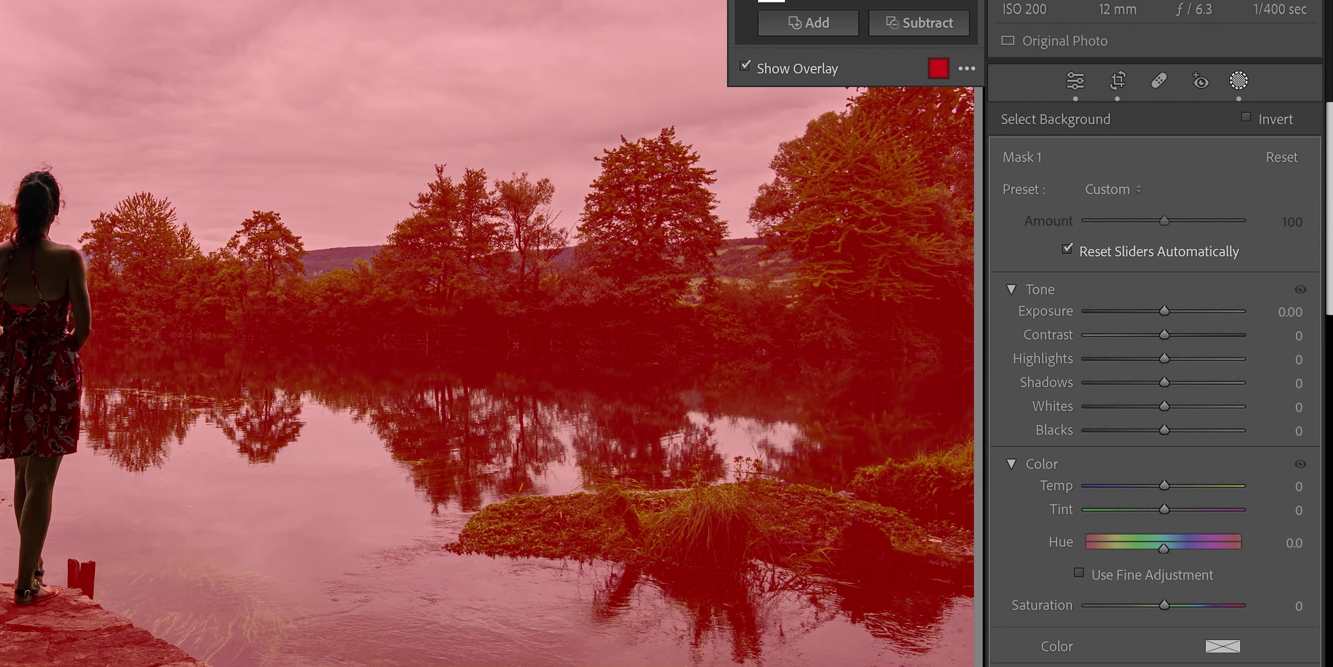
Give the background mask an S curve with darker shadows, brighter highlights, lifted blacks and lowered whites
scroll(1190, 310, down, 3)
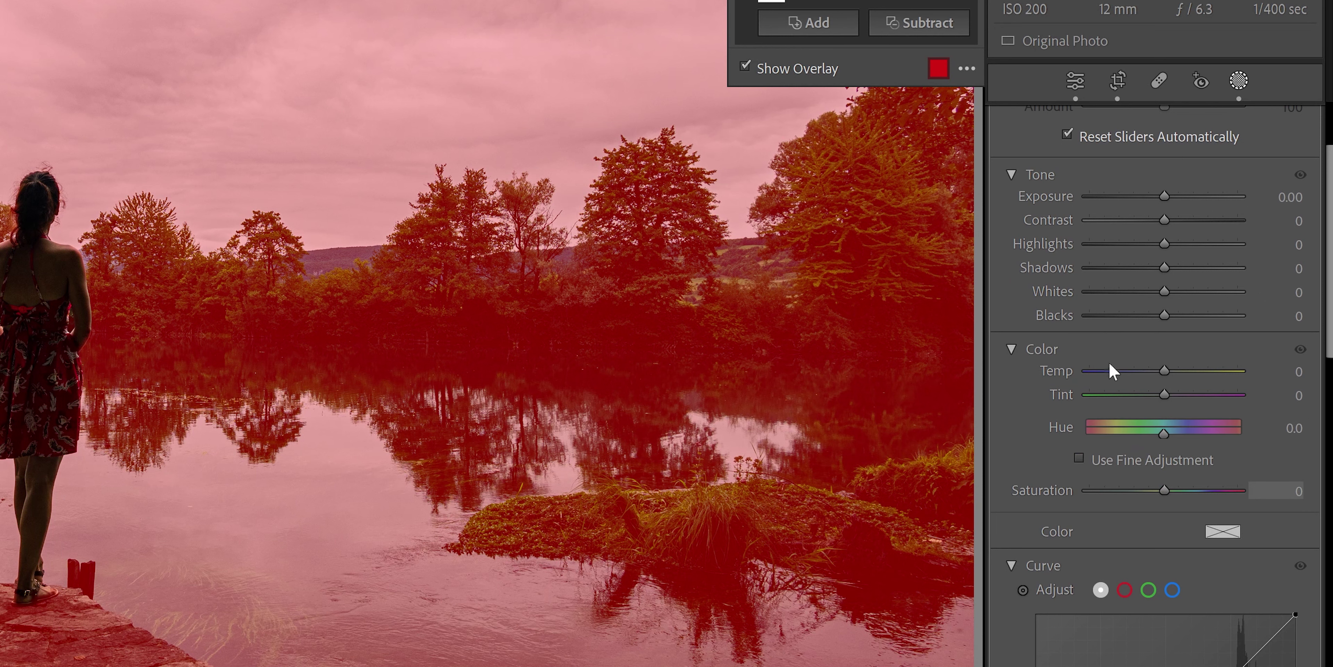
scroll(1154, 386, down, 8)
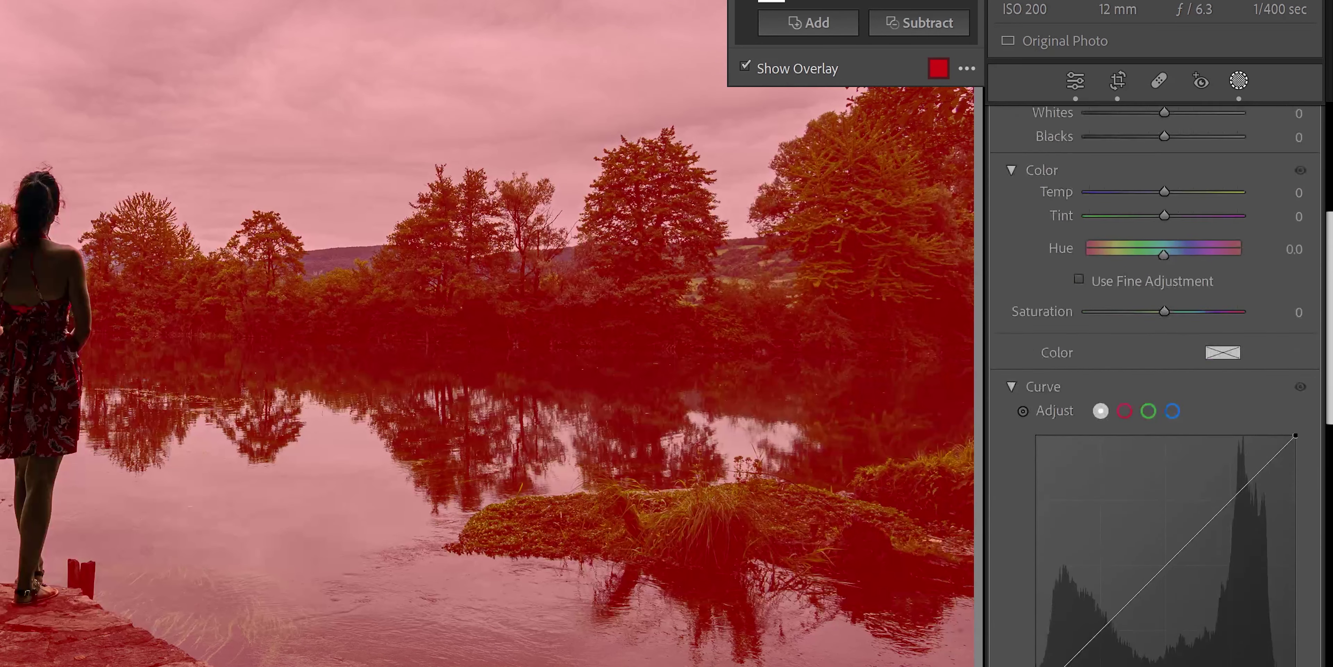
scroll(1154, 386, down, 1)
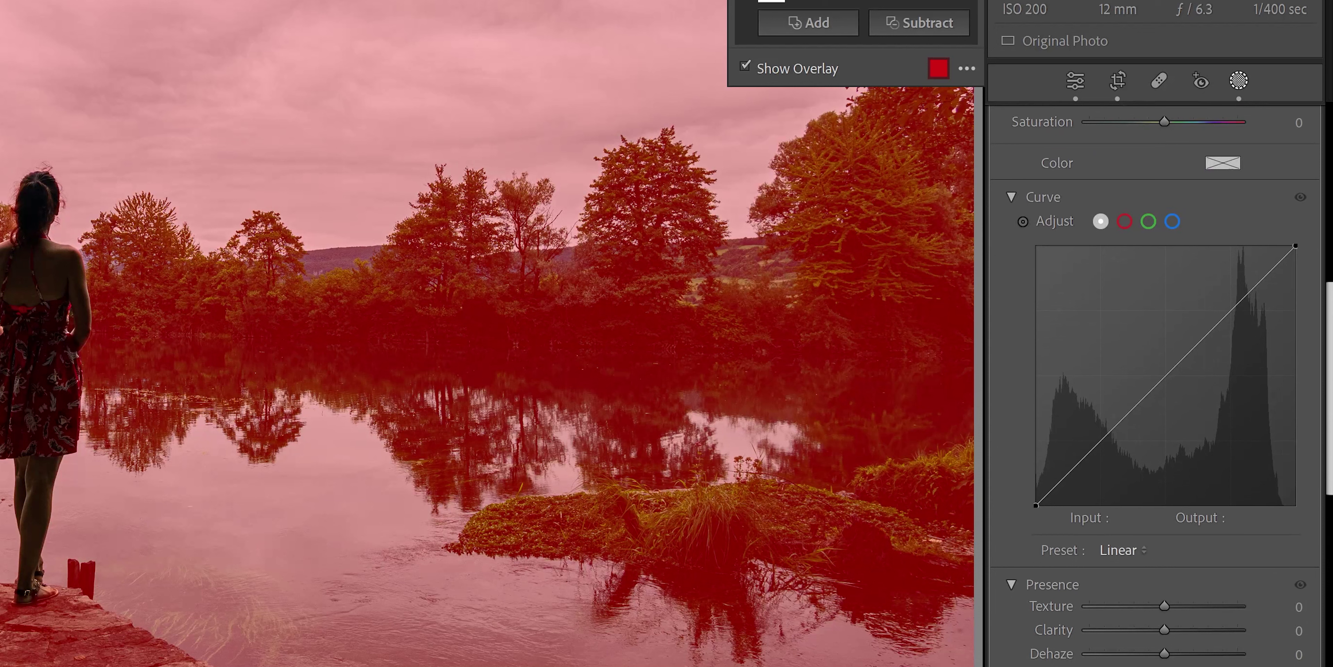
scroll(1280, 392, down, 1)
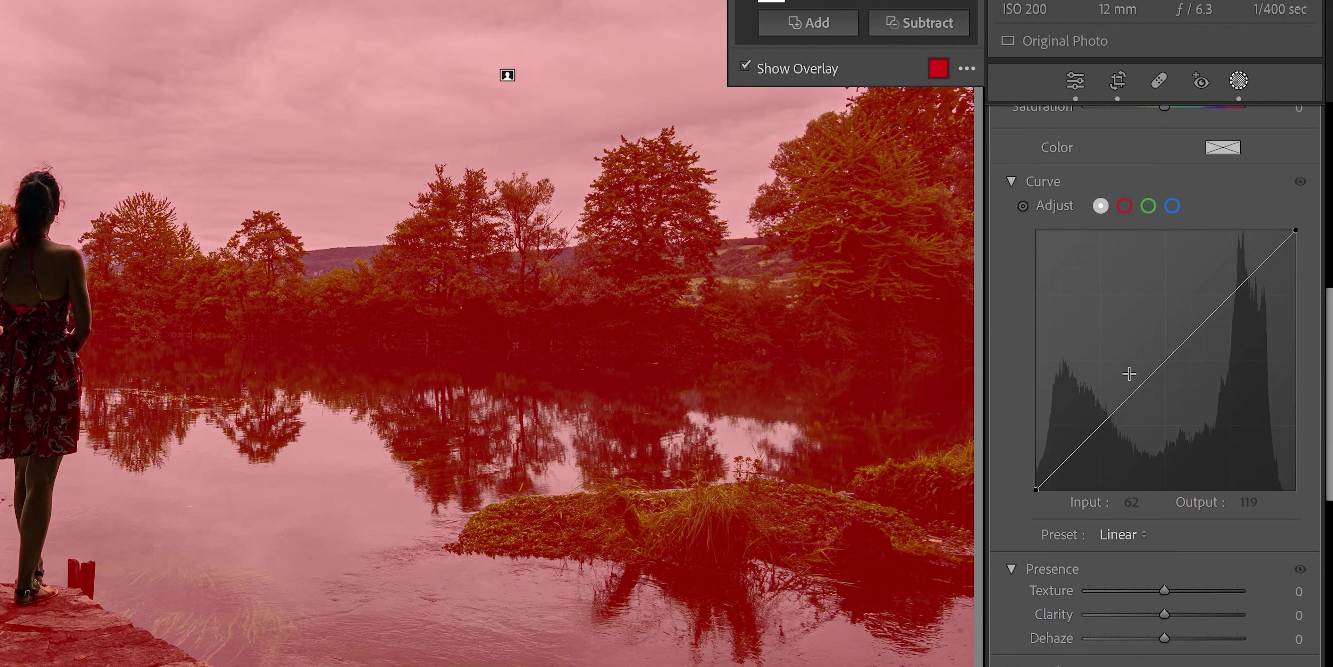
drag(1098, 428, 1101, 432)
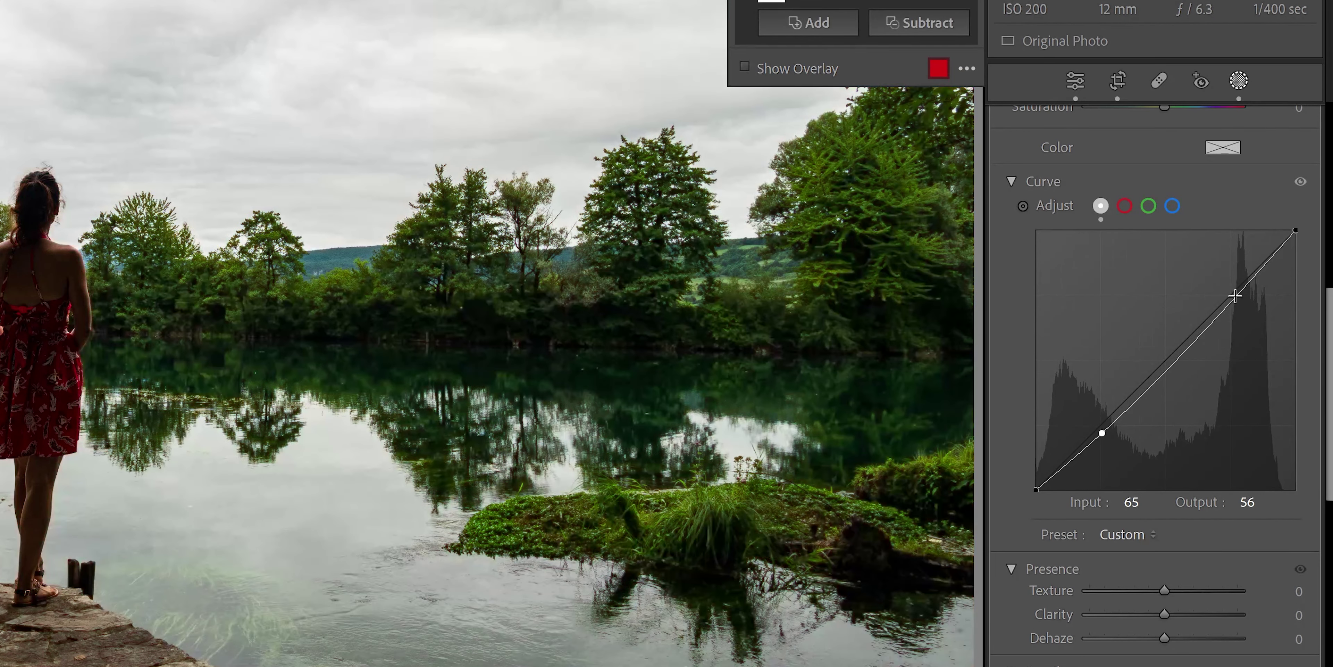
drag(1224, 301, 1225, 291)
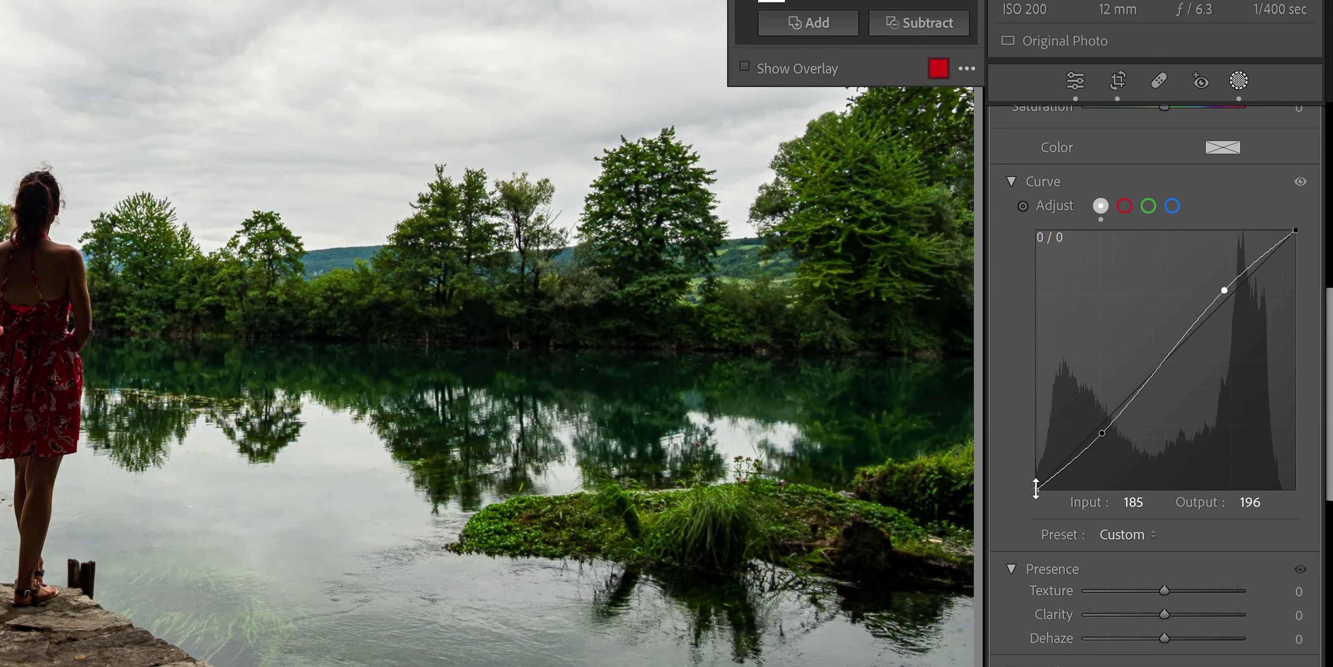
drag(1036, 489, 1037, 474)
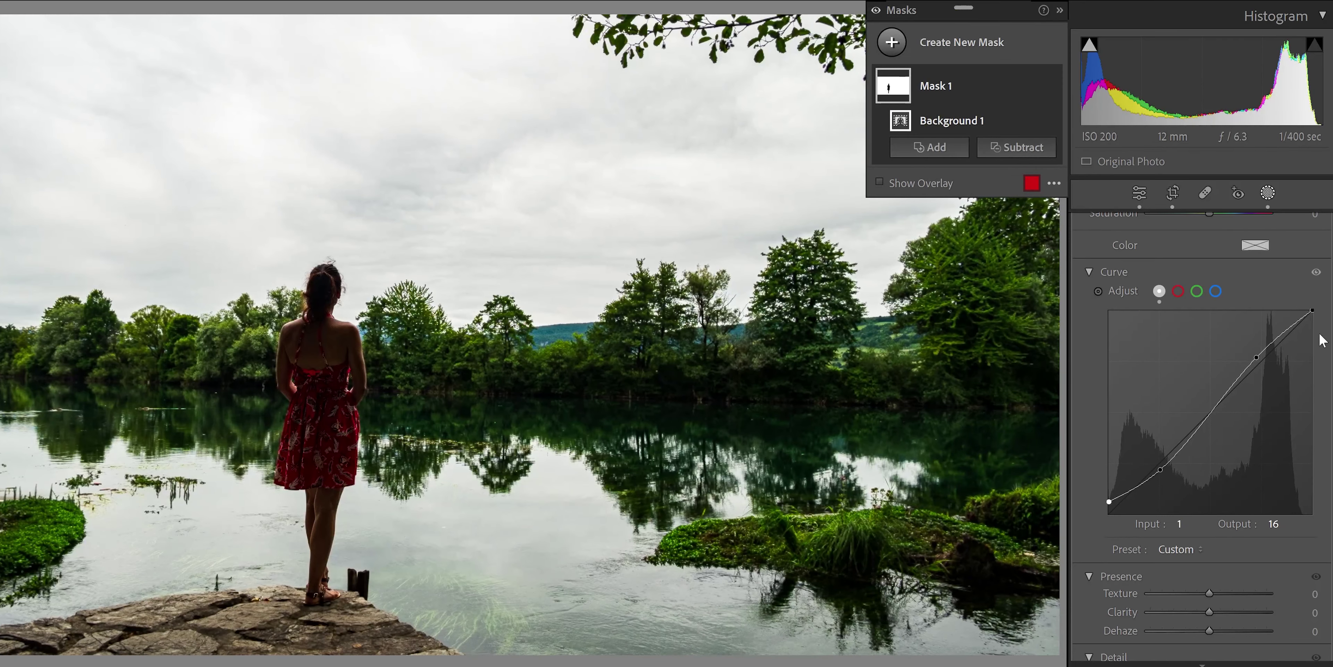
drag(1295, 230, 1299, 250)
drag(1314, 326, 1314, 329)
Add a Select Subject mask on the woman, then exit masking to the main Develop panels
click(955, 46)
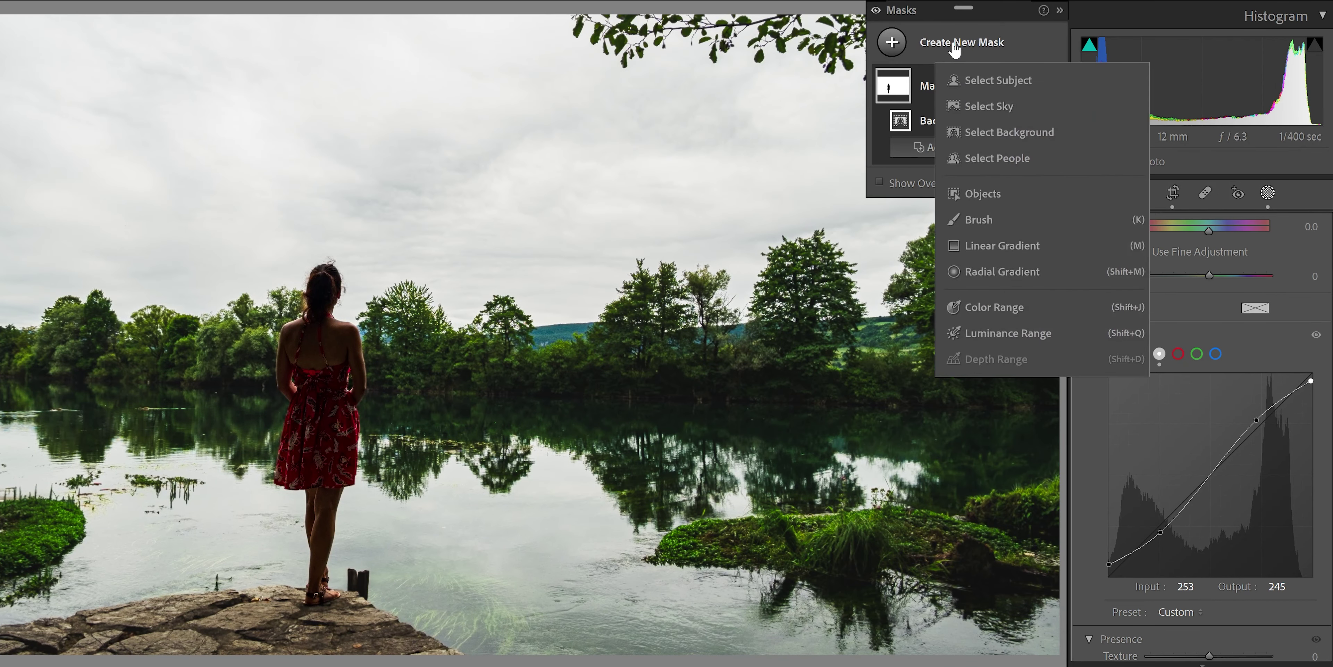
click(1001, 81)
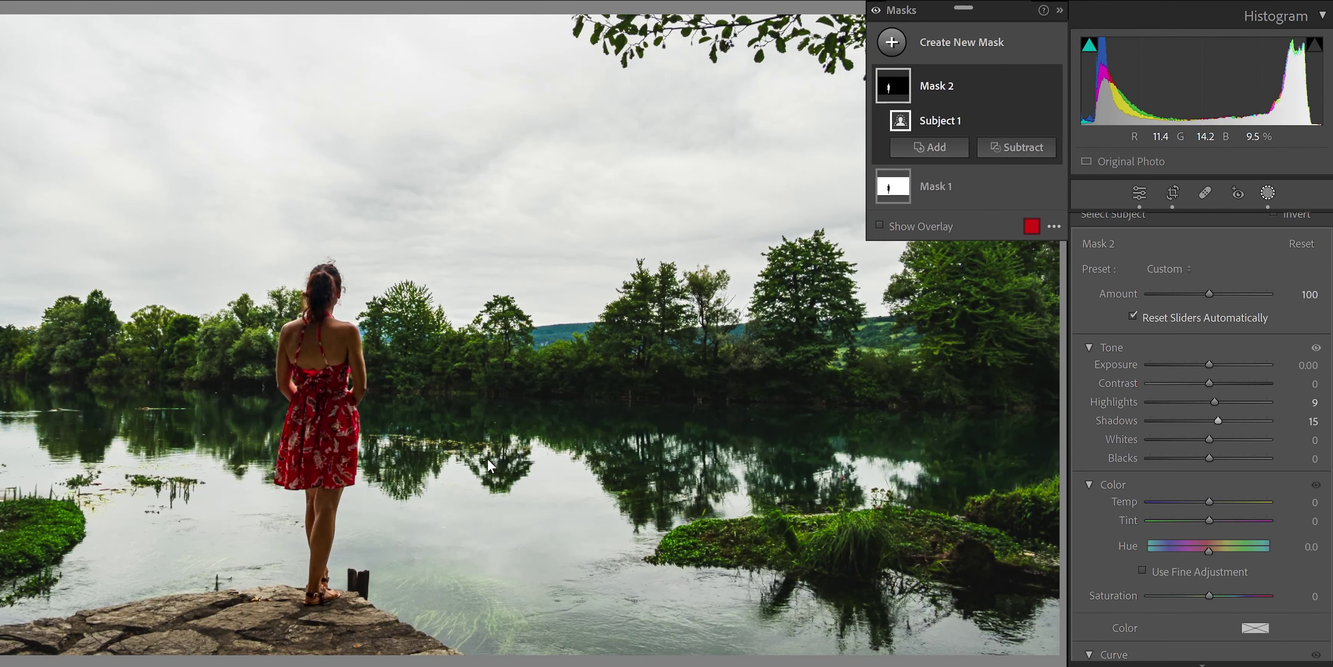
key(Escape)
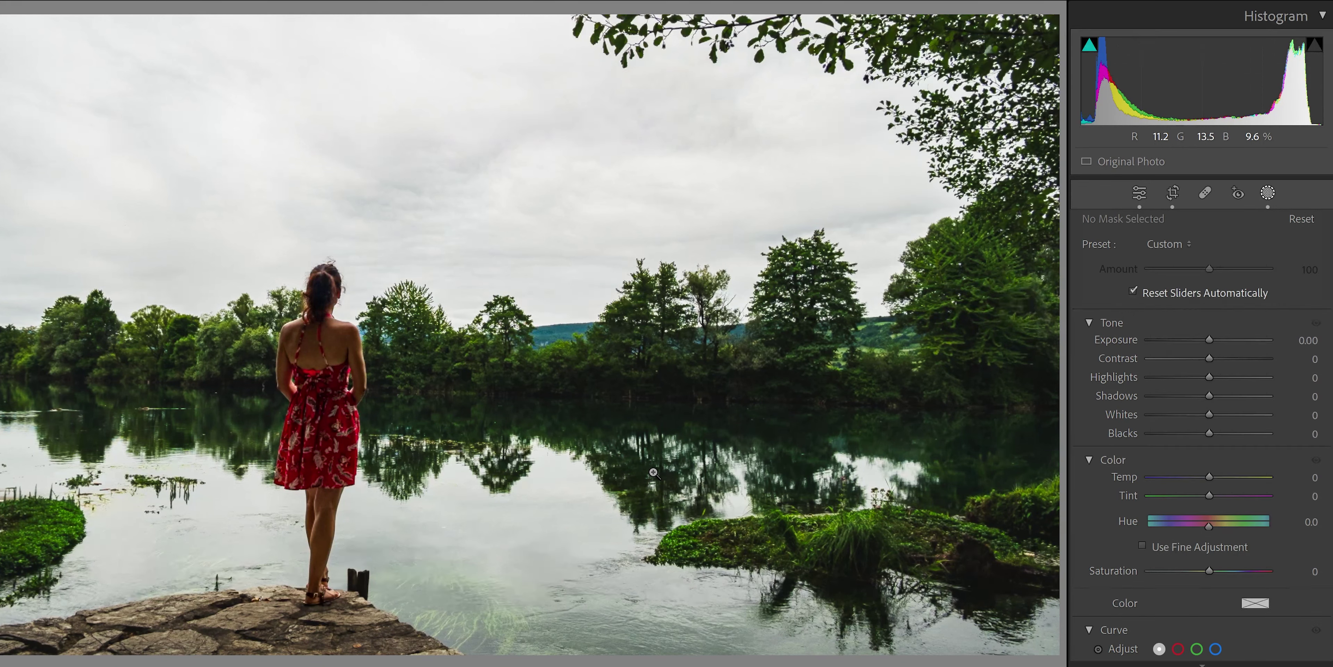
key(Escape)
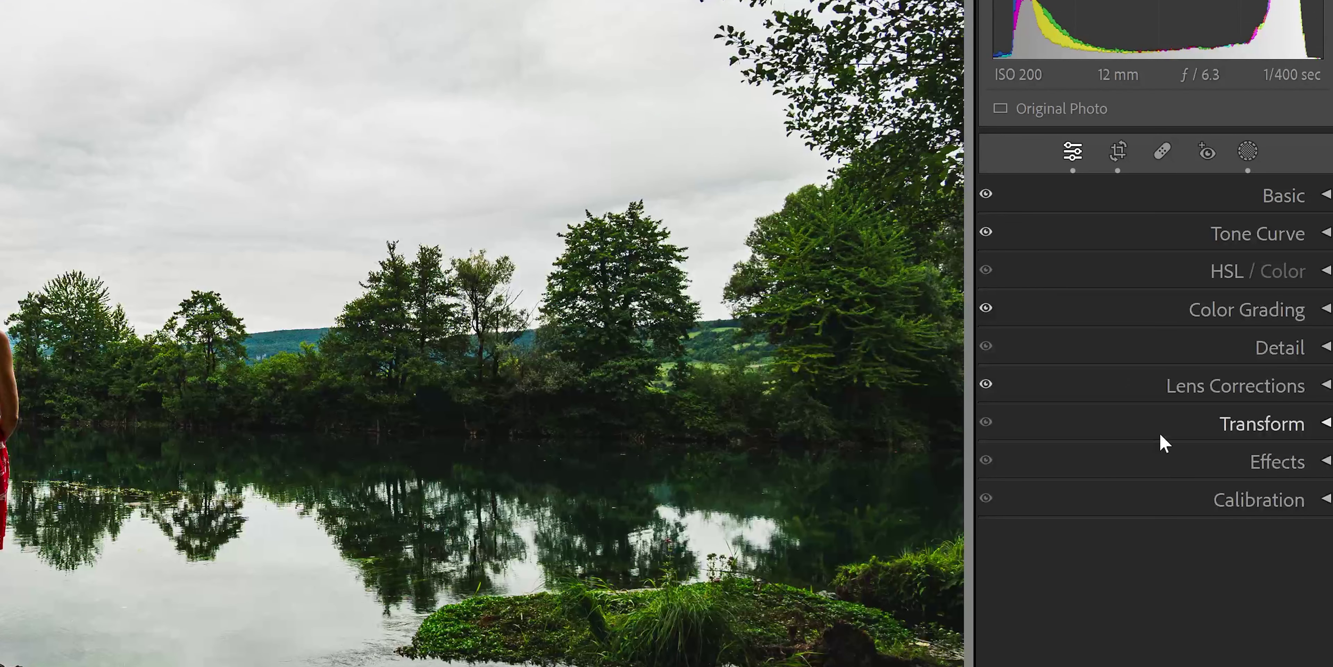
click(987, 194)
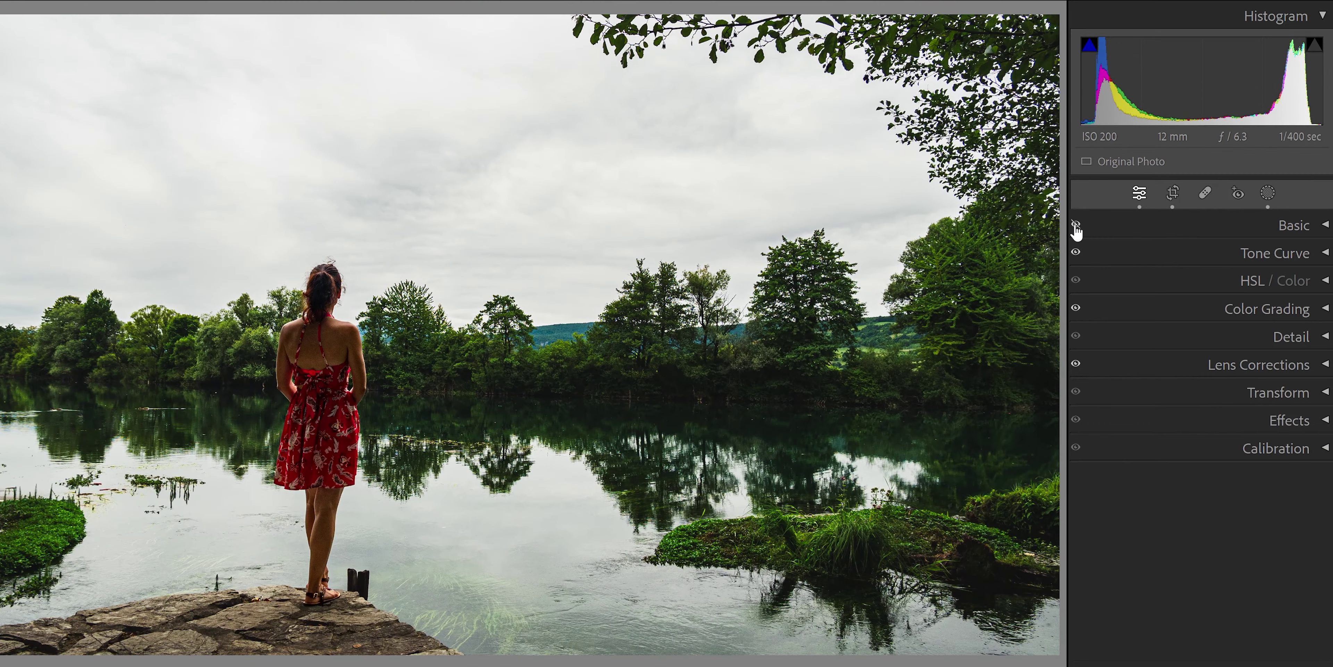
click(1076, 225)
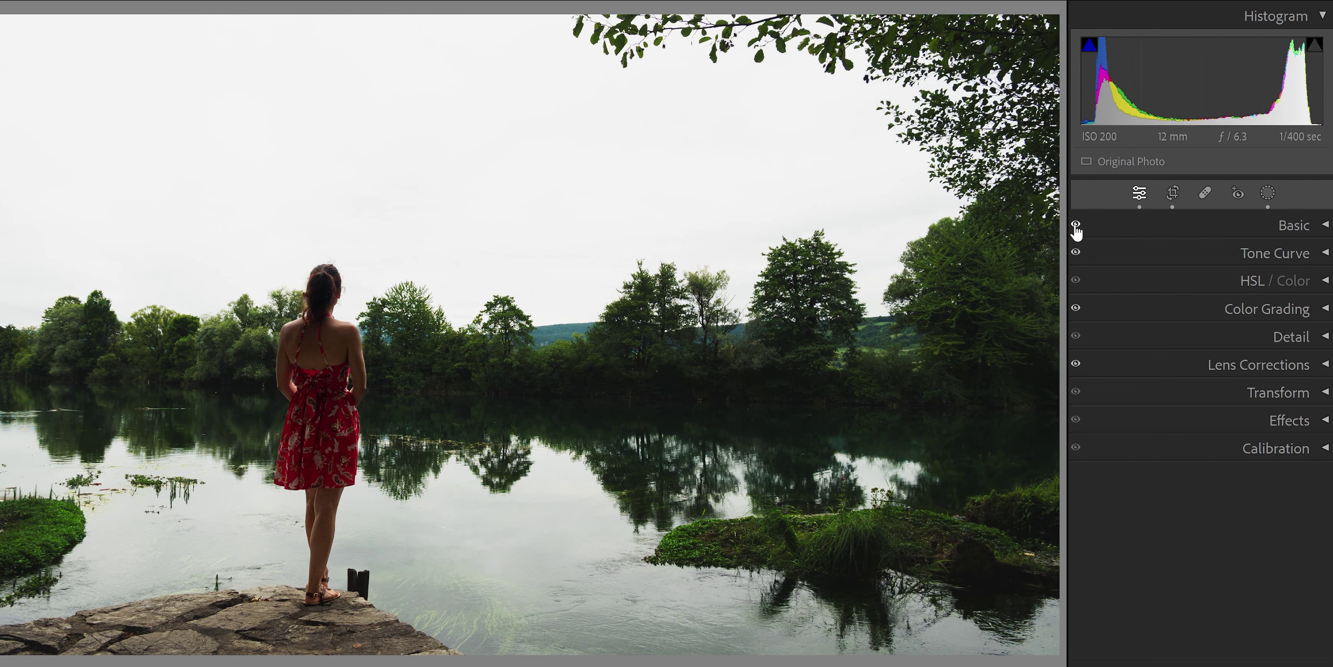
click(1076, 226)
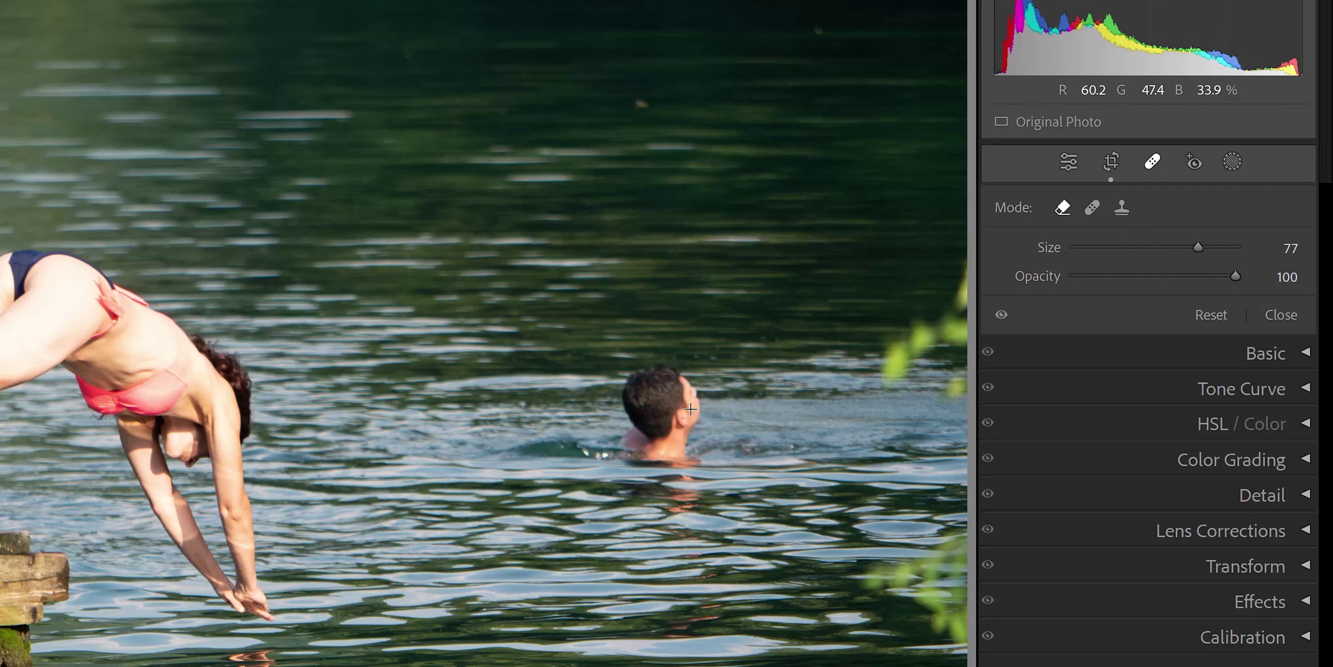
Paint out the swimmer with Remove, regenerate the water fill, and apply it
drag(687, 407, 633, 438)
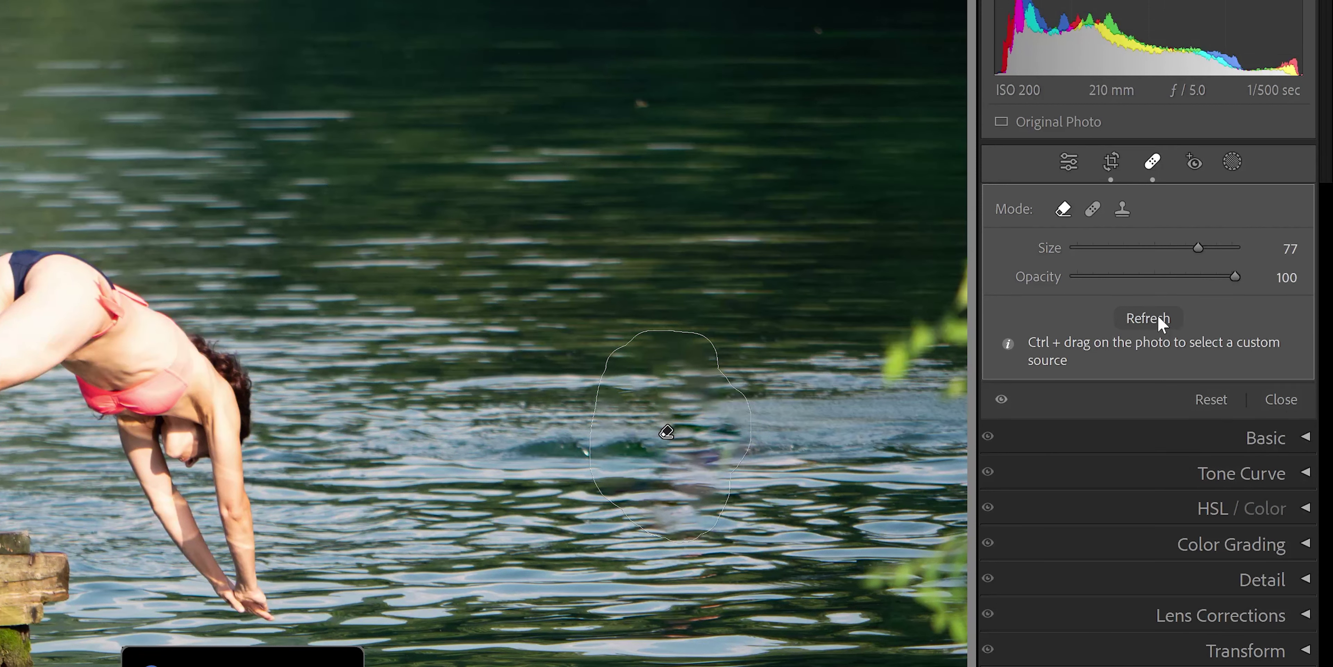
click(1158, 317)
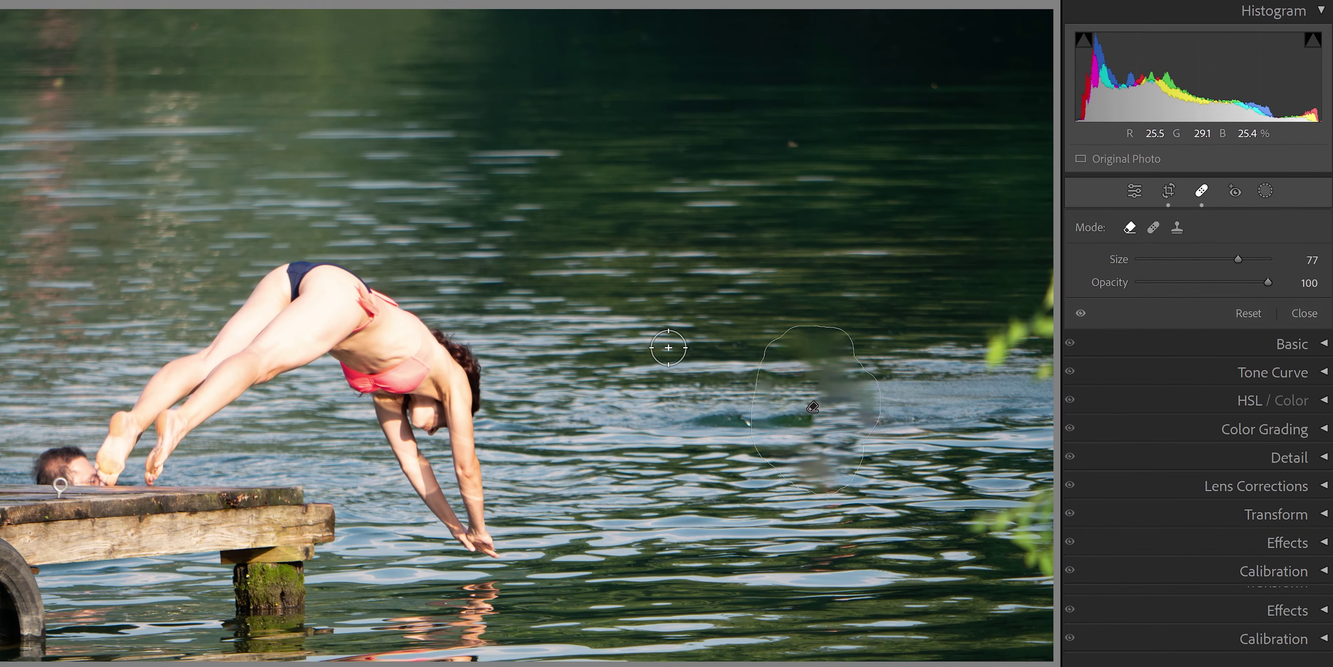
key(q)
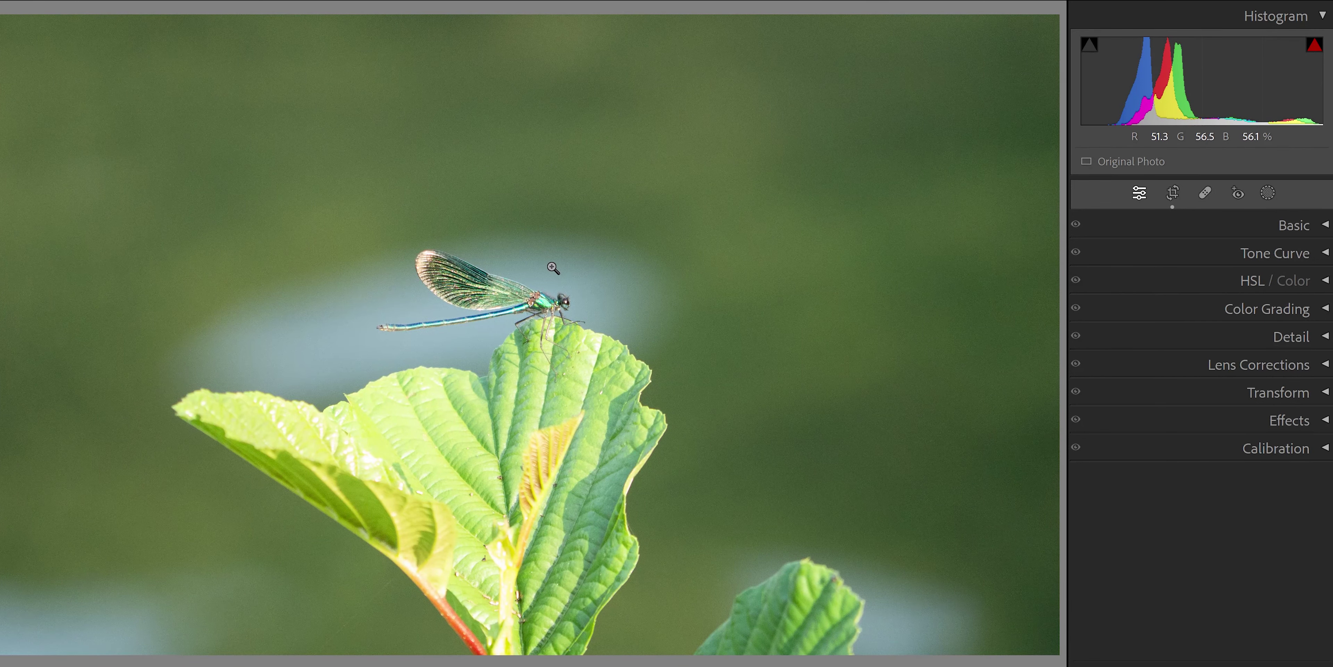
Zoom to 100% on the dragonfly to inspect noise, then expand the Detail panel
click(511, 288)
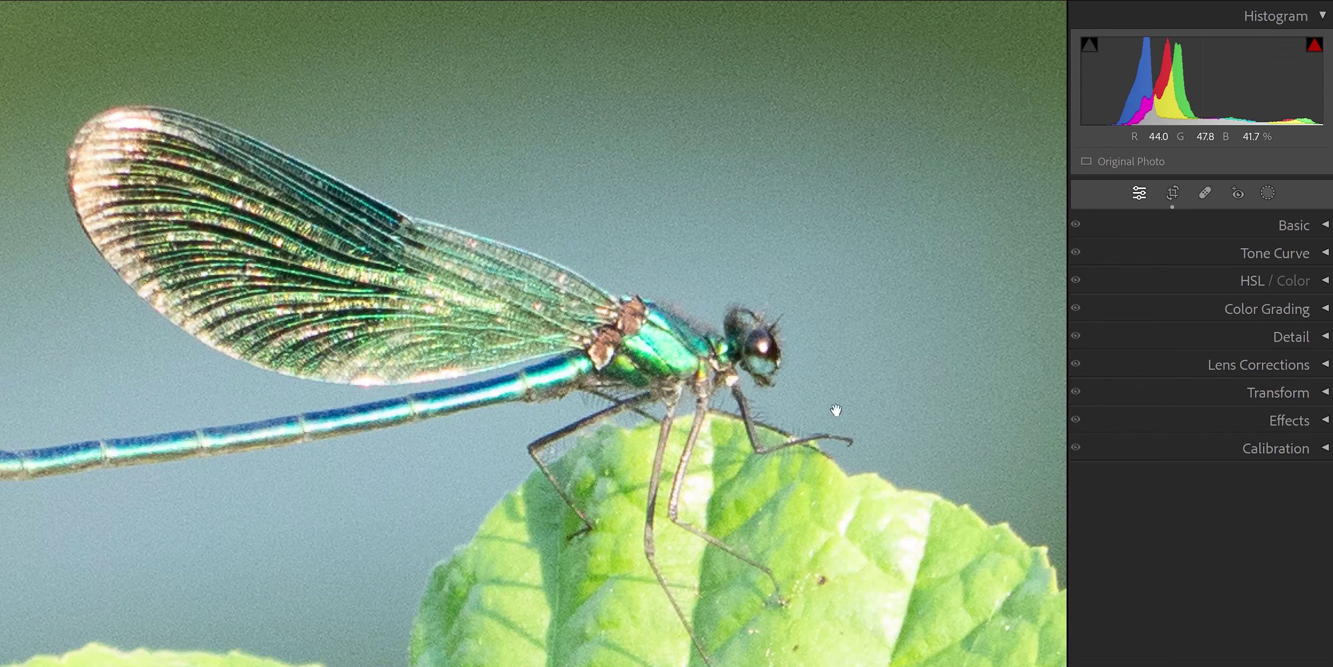
click(720, 342)
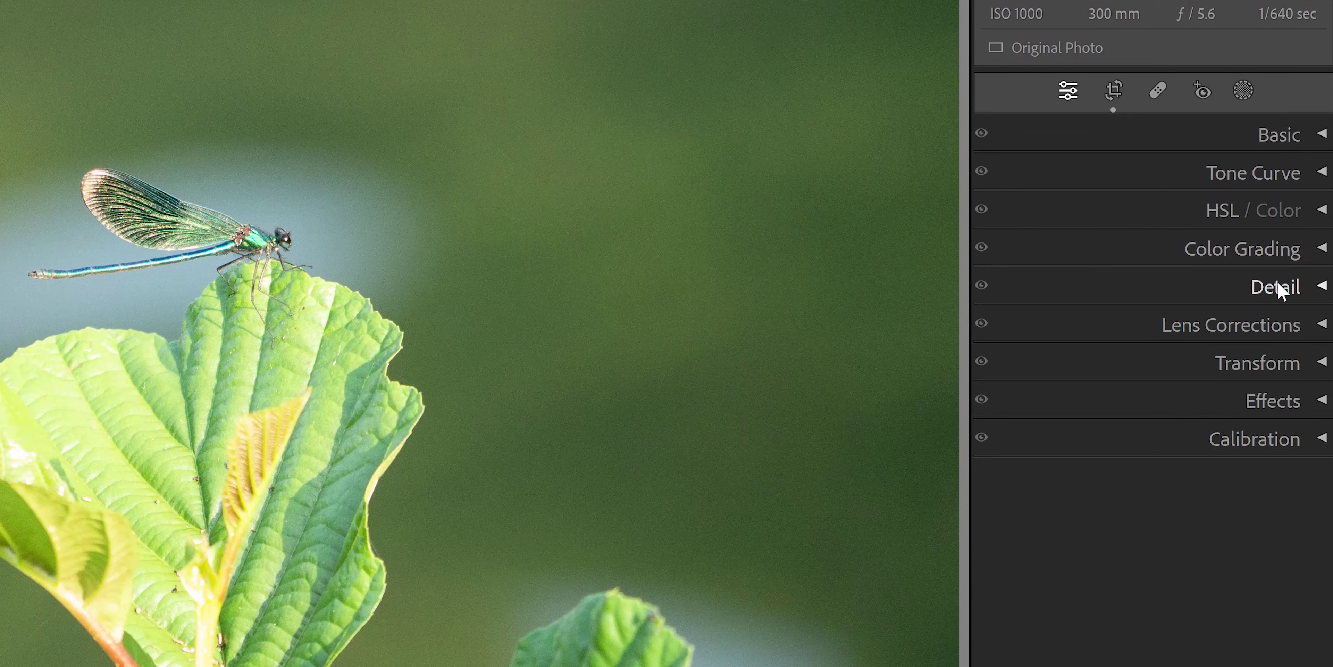
click(1293, 336)
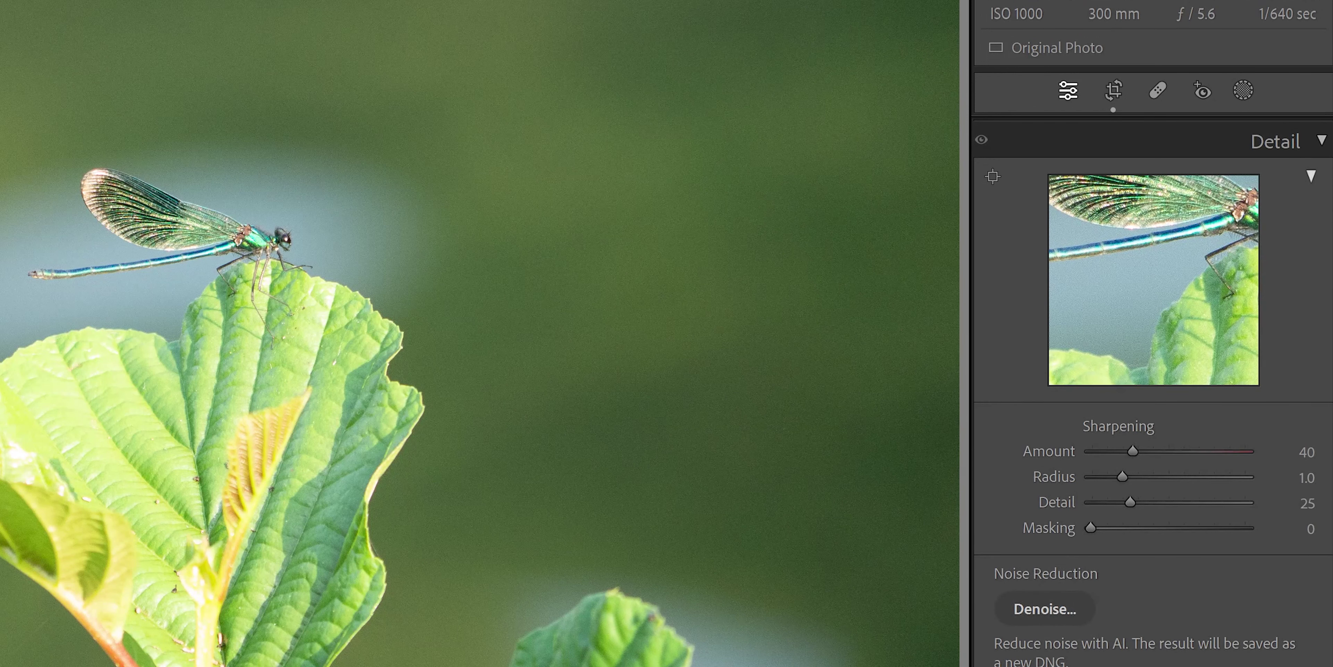
Show and hide the Manual Noise Reduction sliders, then open the AI Denoise preview
scroll(1061, 559, down, 3)
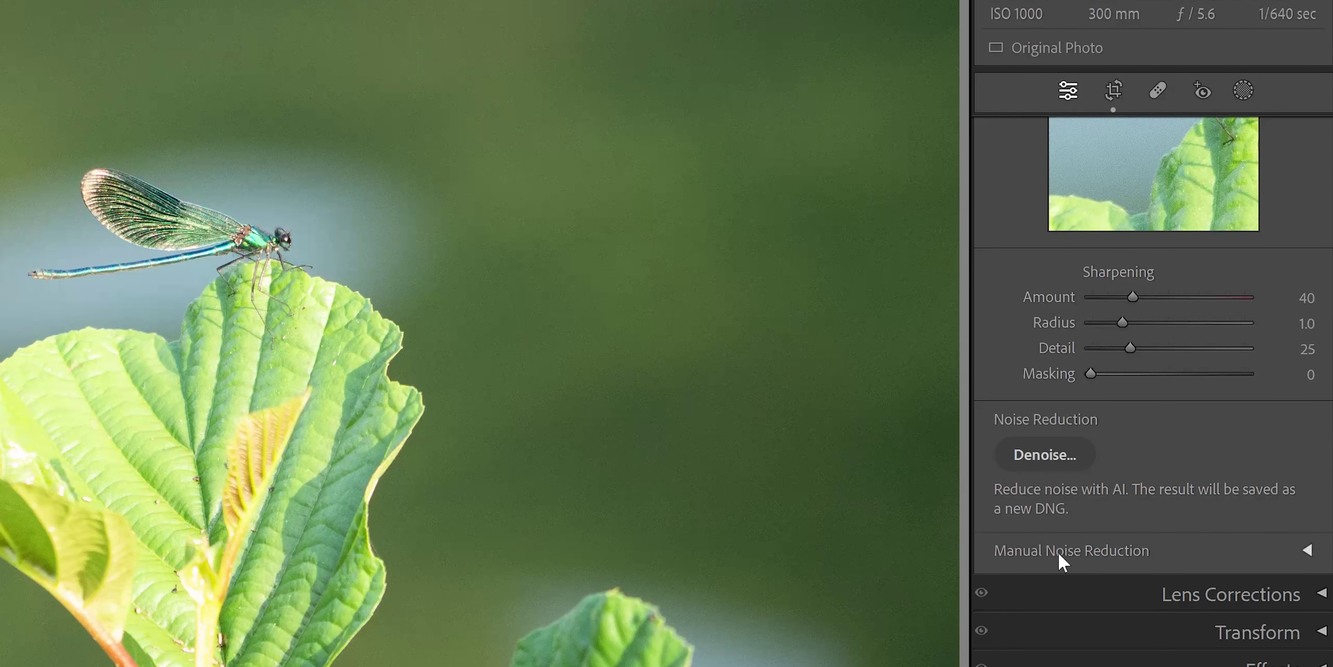
click(1094, 555)
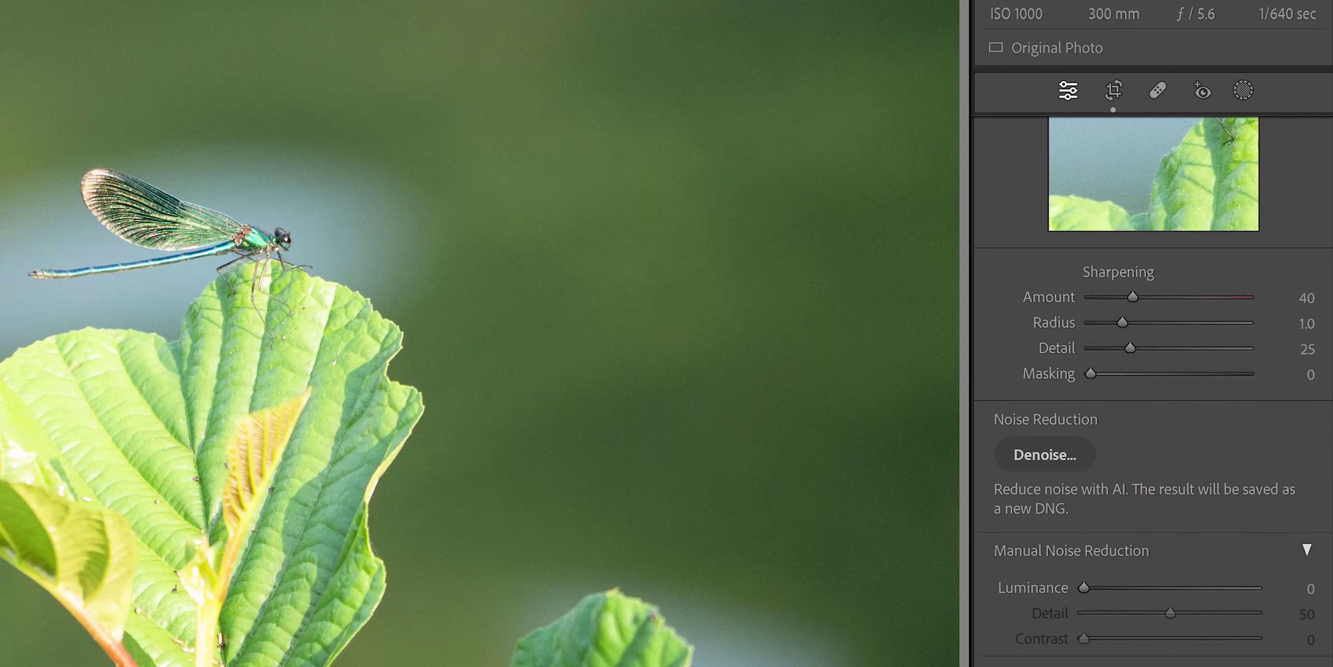
scroll(1154, 391, down, 3)
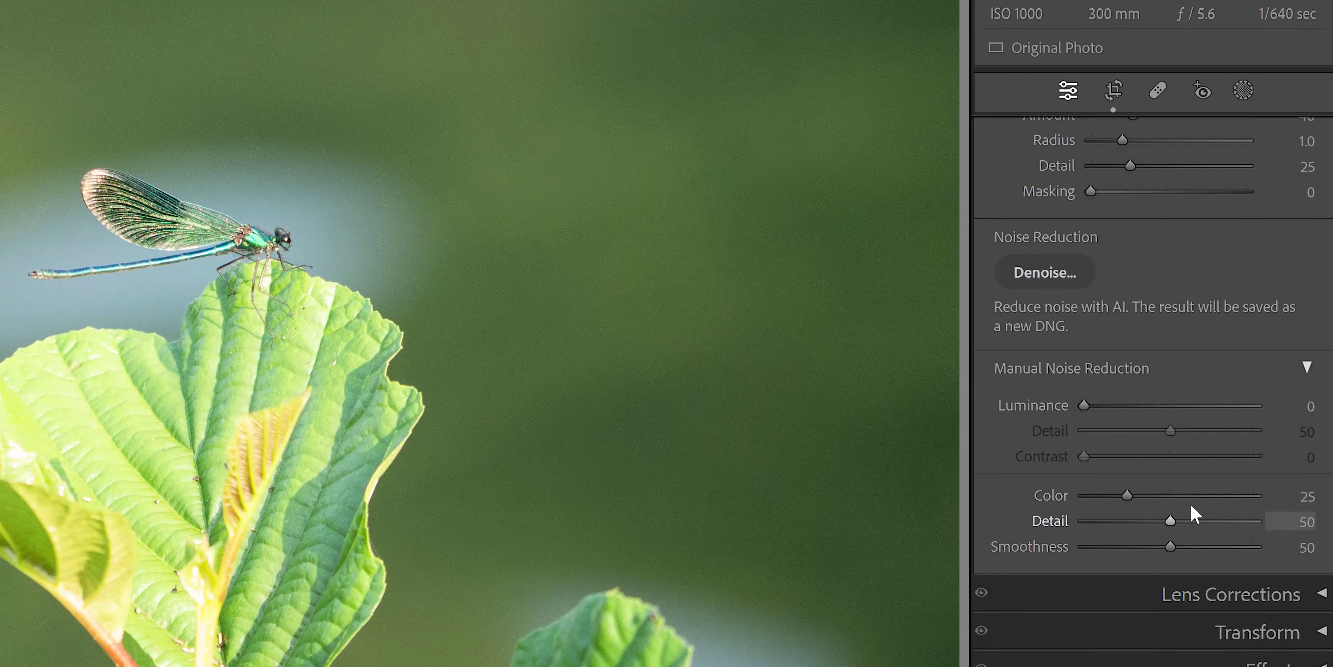
click(1115, 377)
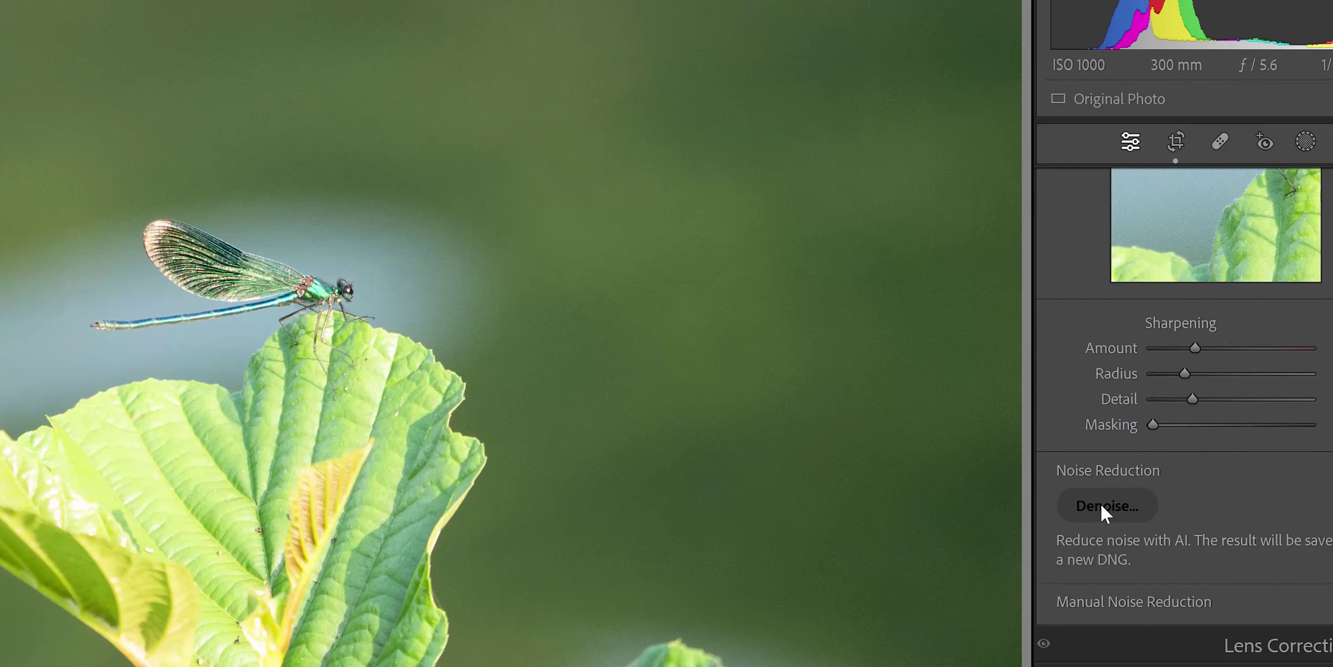
click(1043, 454)
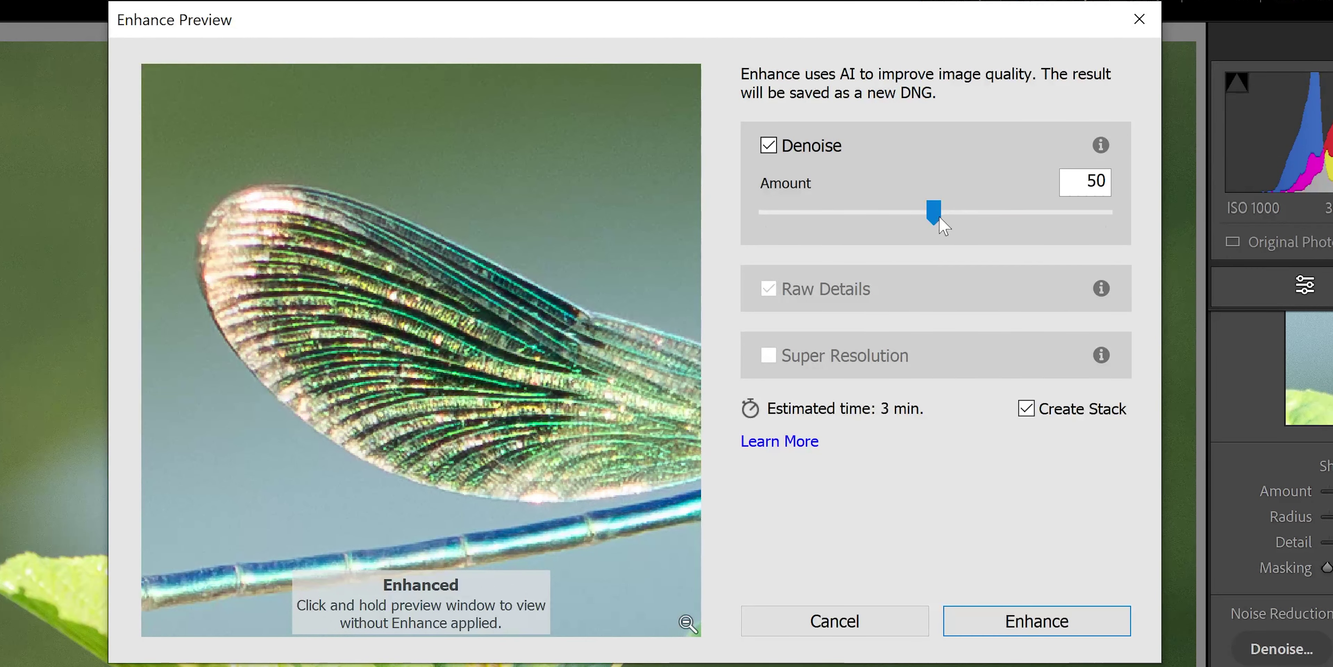
Compare Denoise amounts 100 and 50, settle on 50, and pan the preview to the dragonfly's head
drag(940, 217, 1186, 206)
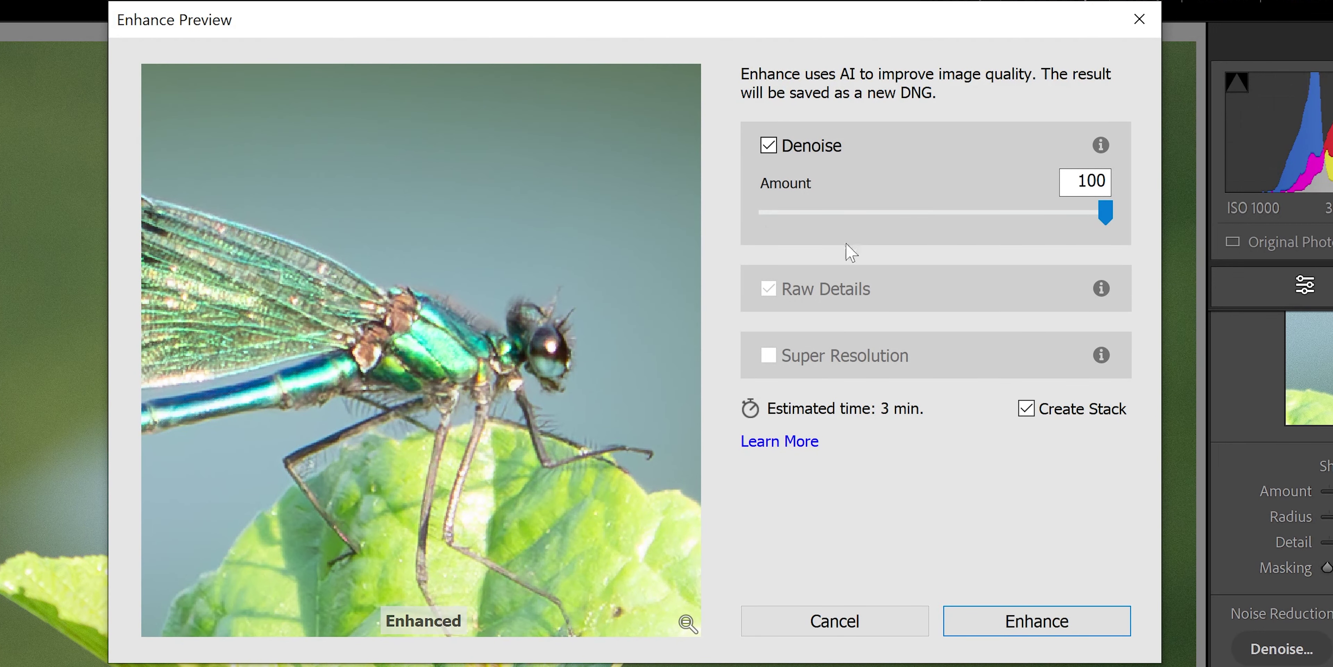
drag(1111, 224, 943, 246)
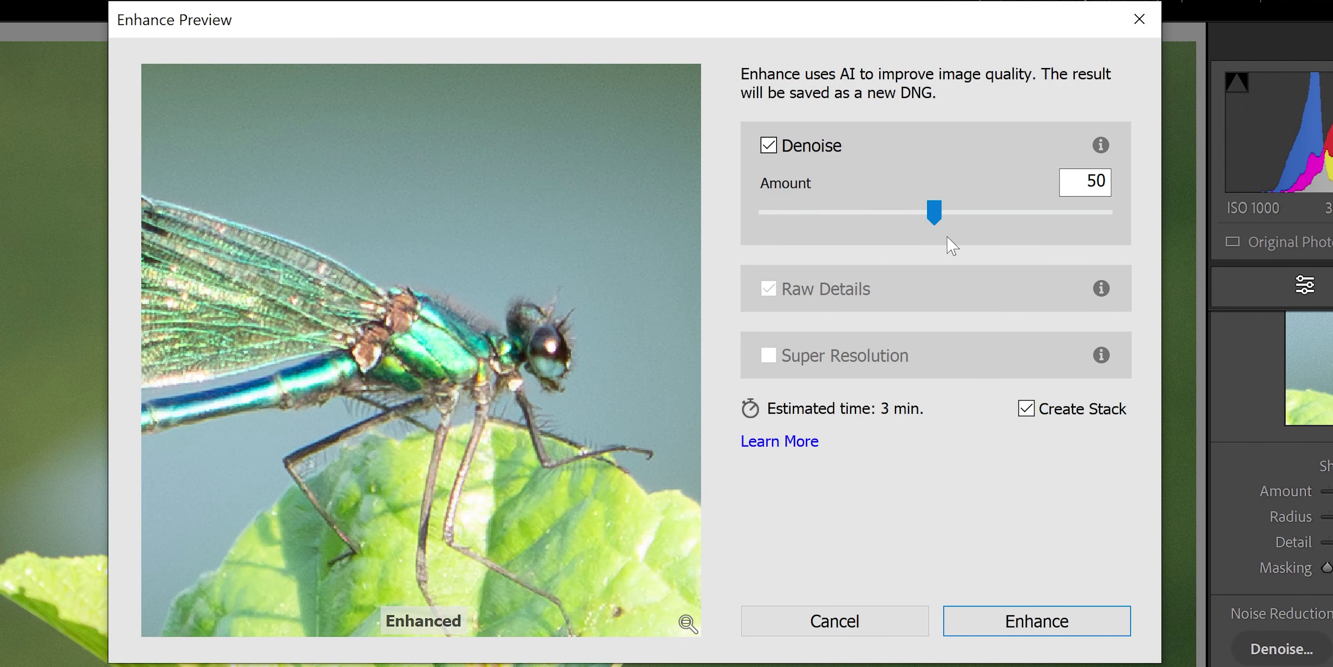
drag(314, 170, 360, 178)
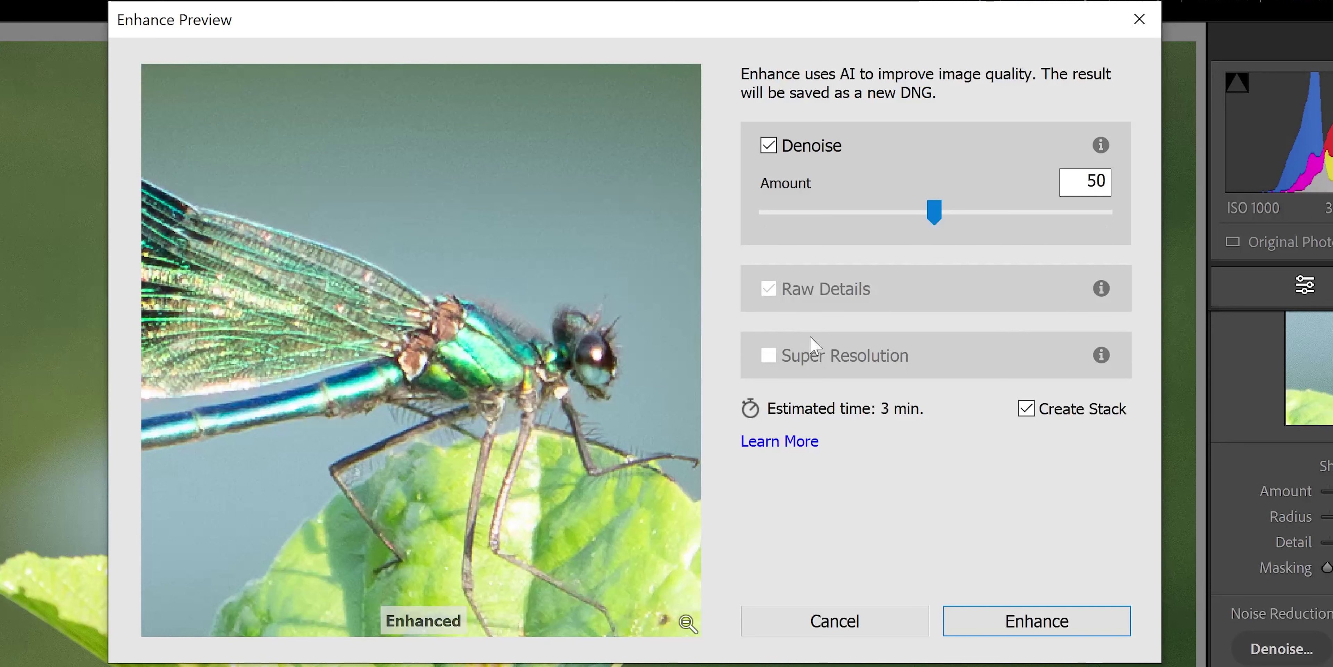
click(770, 146)
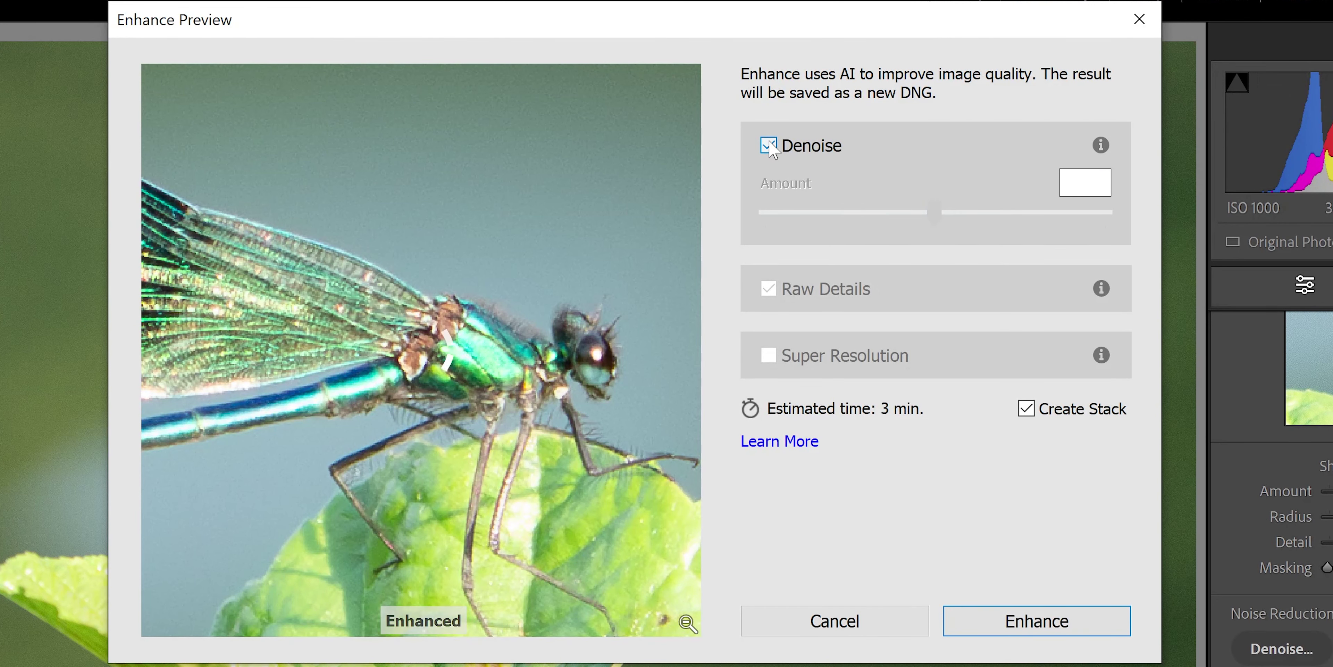
click(768, 356)
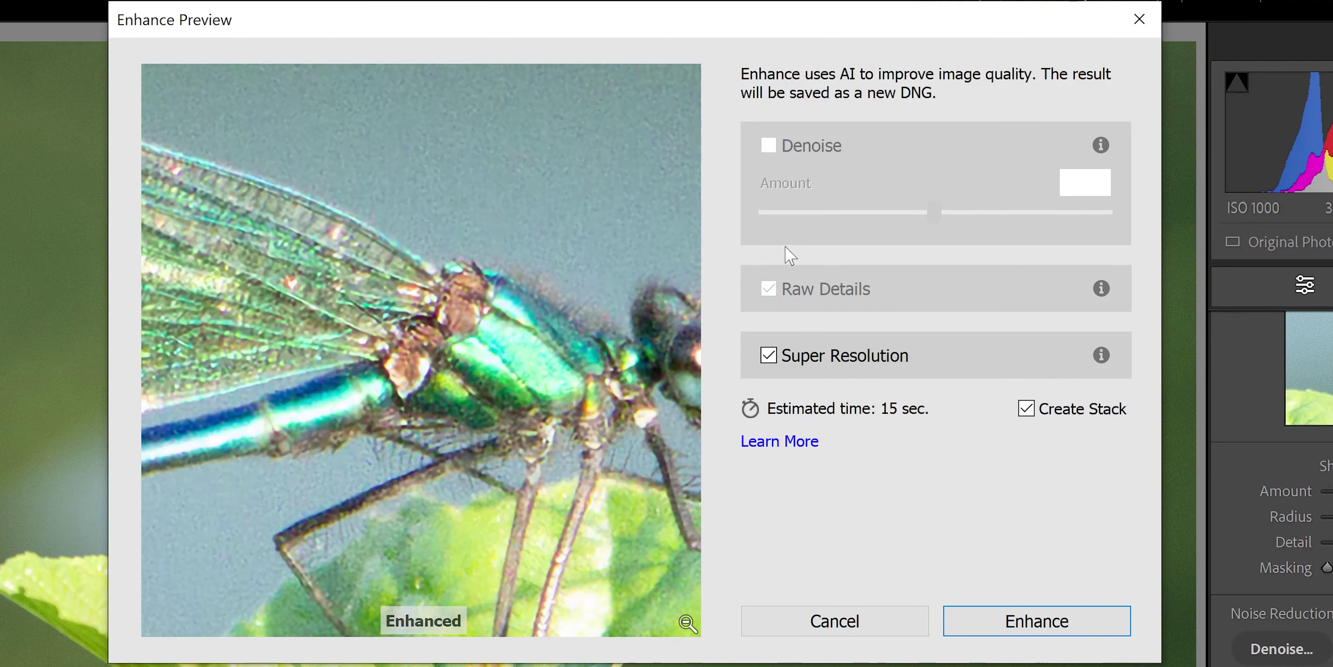
click(769, 355)
click(769, 145)
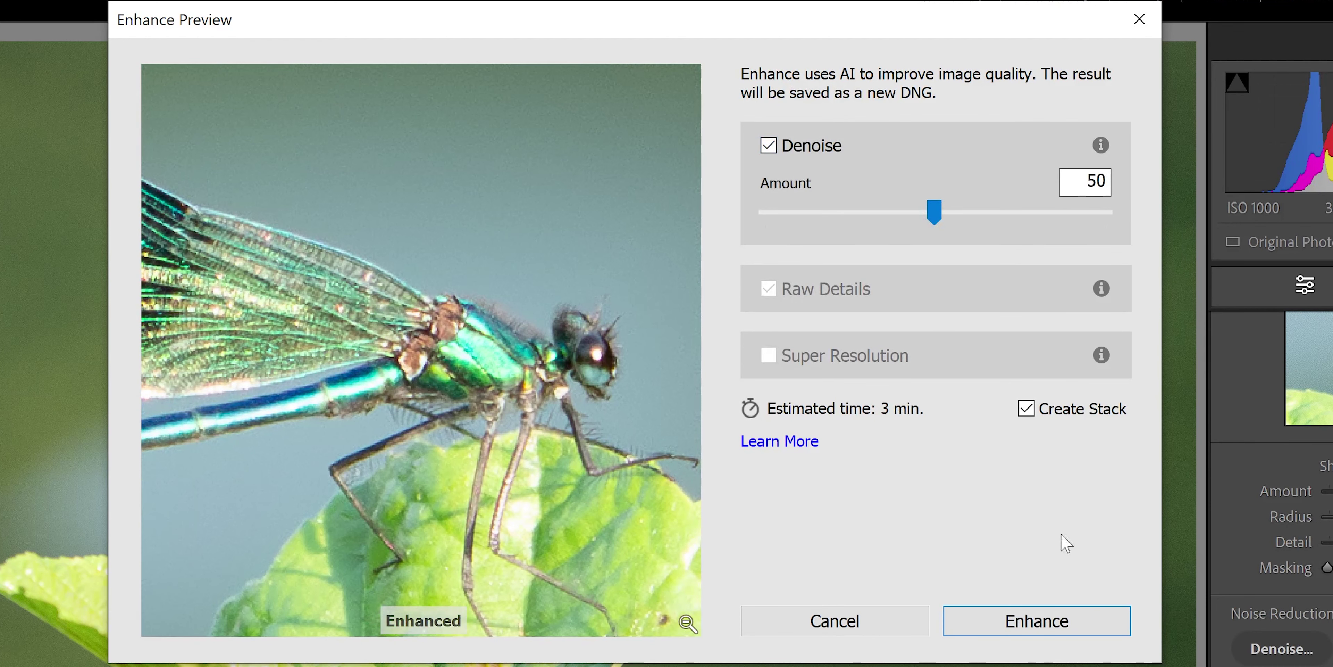